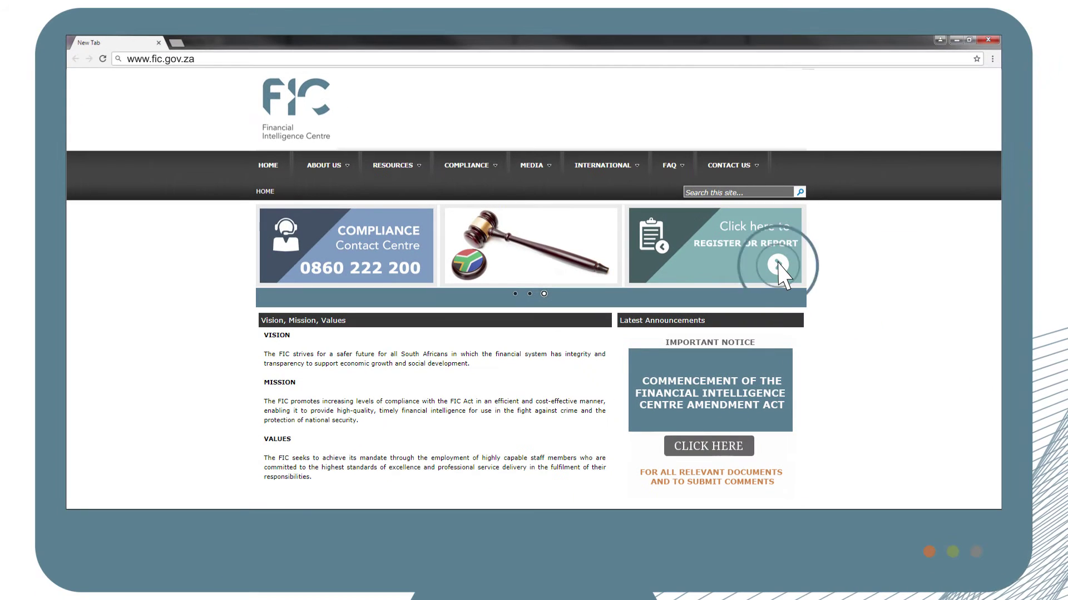
Step: Log in to the goAML reporting portal with the institution's user name and password
click(778, 266)
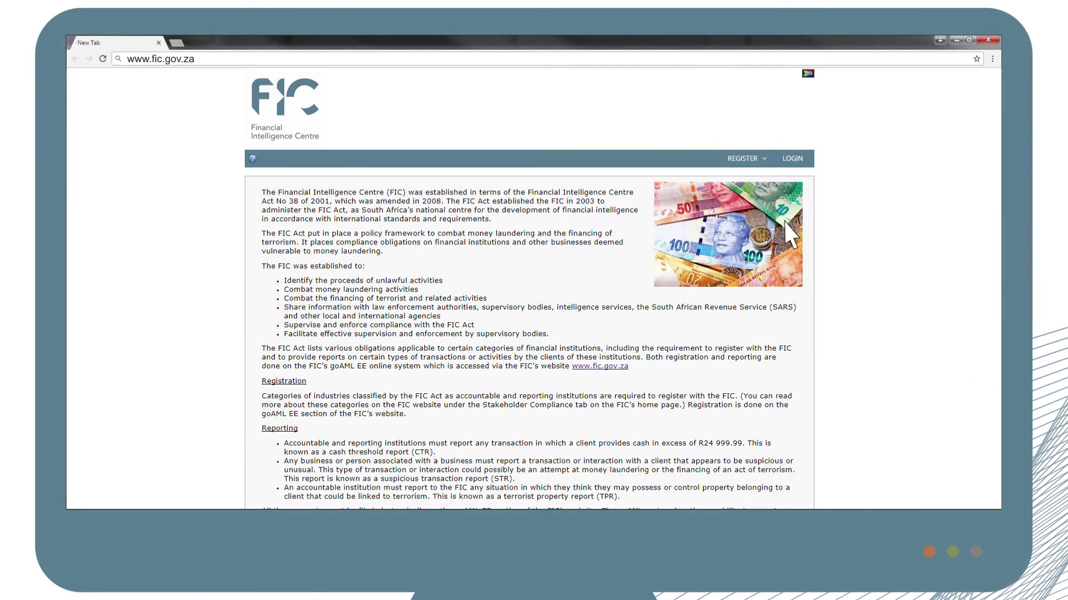
click(793, 159)
text(******)
click(499, 234)
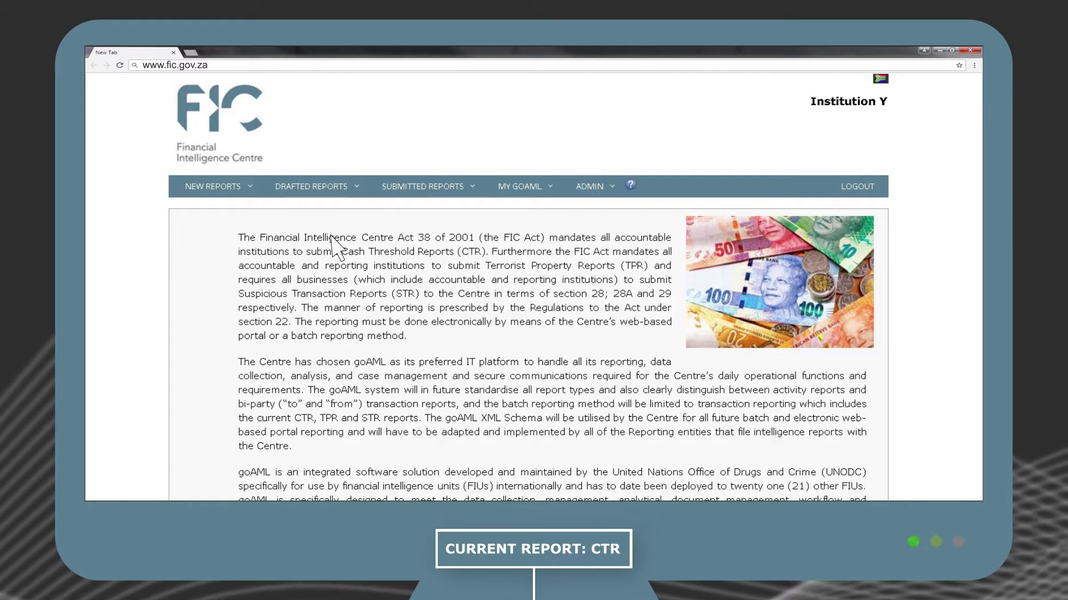
Step: Create a new web report from NEW REPORTS > Web Reports and bring up the report types
click(249, 187)
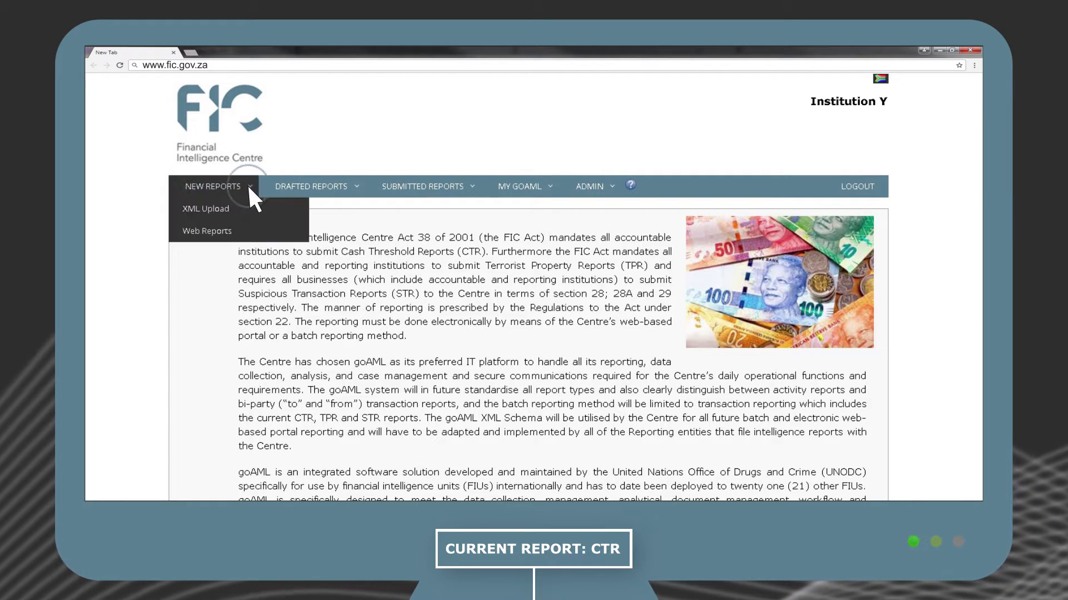
click(249, 231)
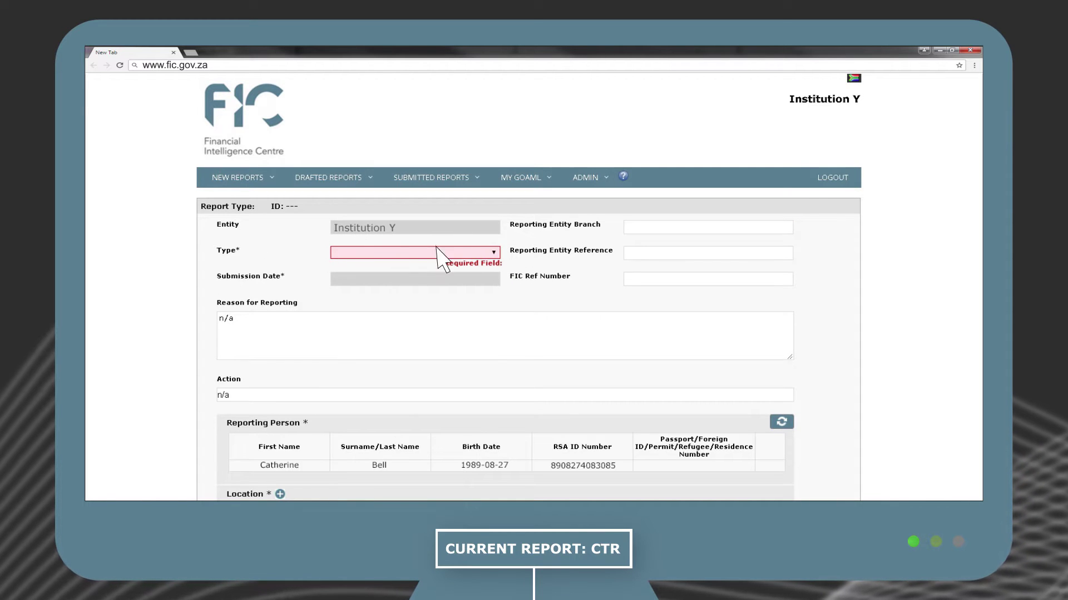
click(493, 252)
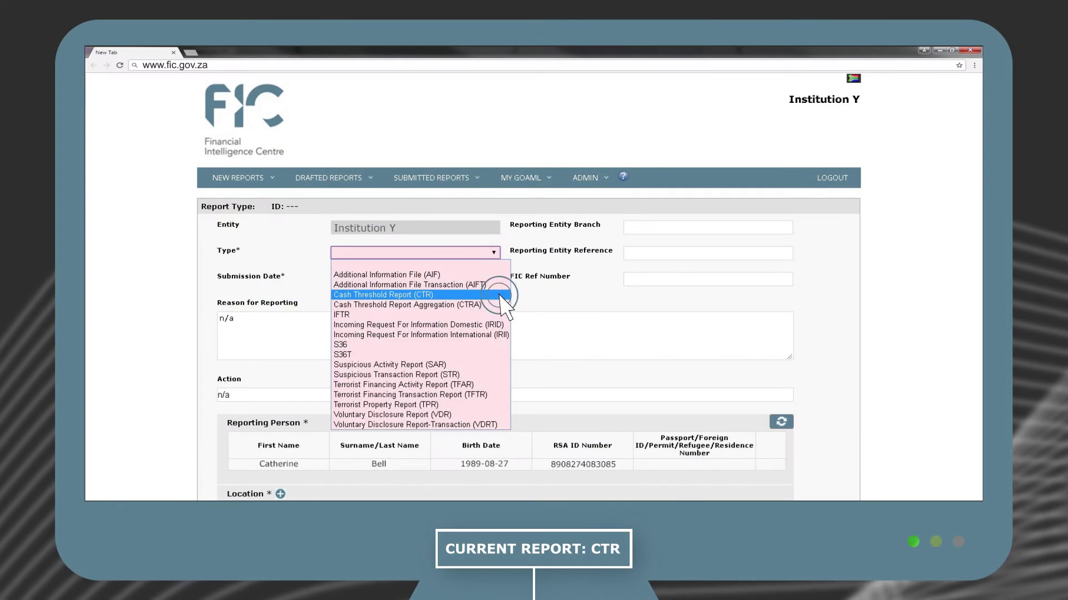
Step: Choose Cash Threshold Report (CTR) as the report type
click(500, 296)
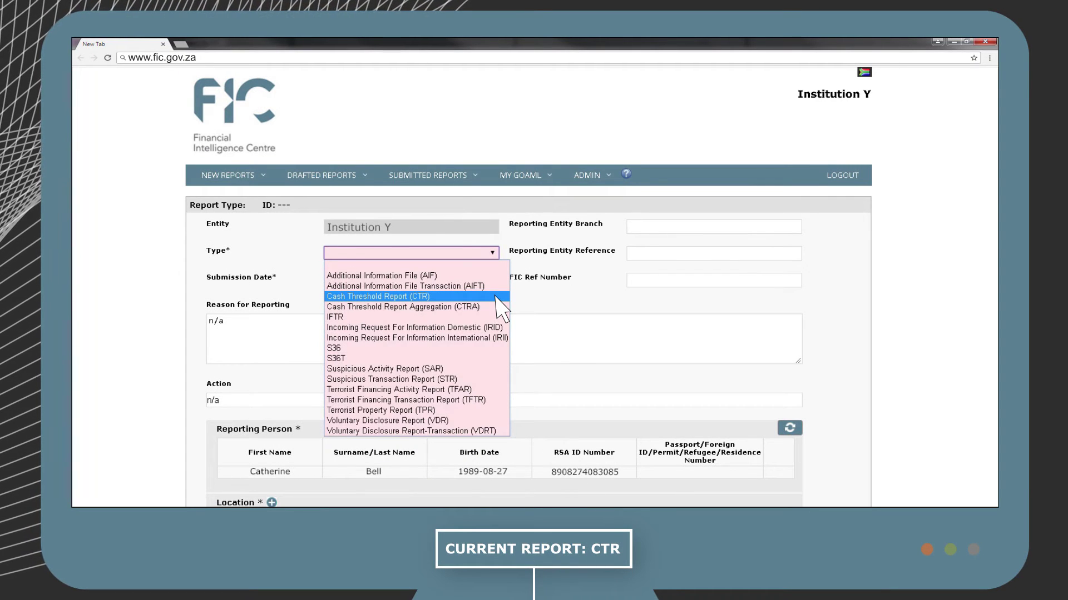
click(496, 296)
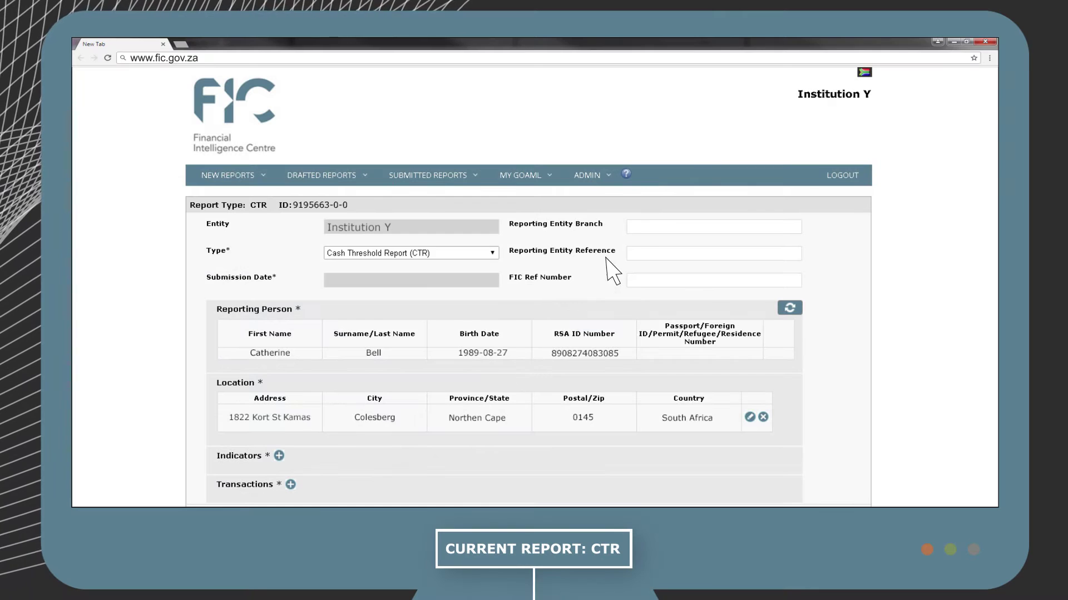
Step: Enter branch Institution Y, entity reference RQ987FN2 and FIC ref number 9195663-0-0
click(633, 228)
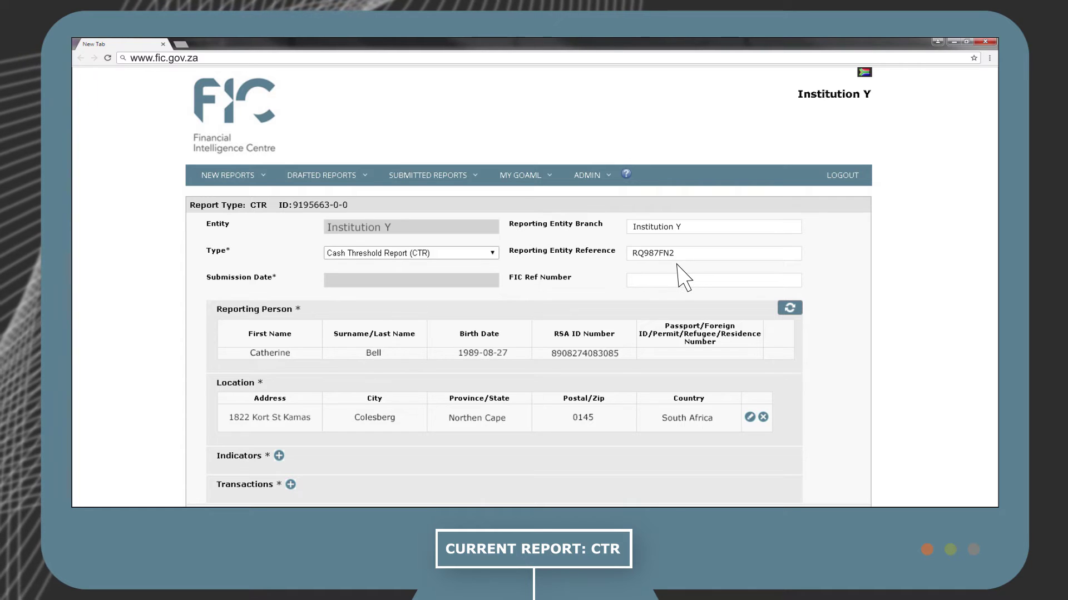
click(637, 281)
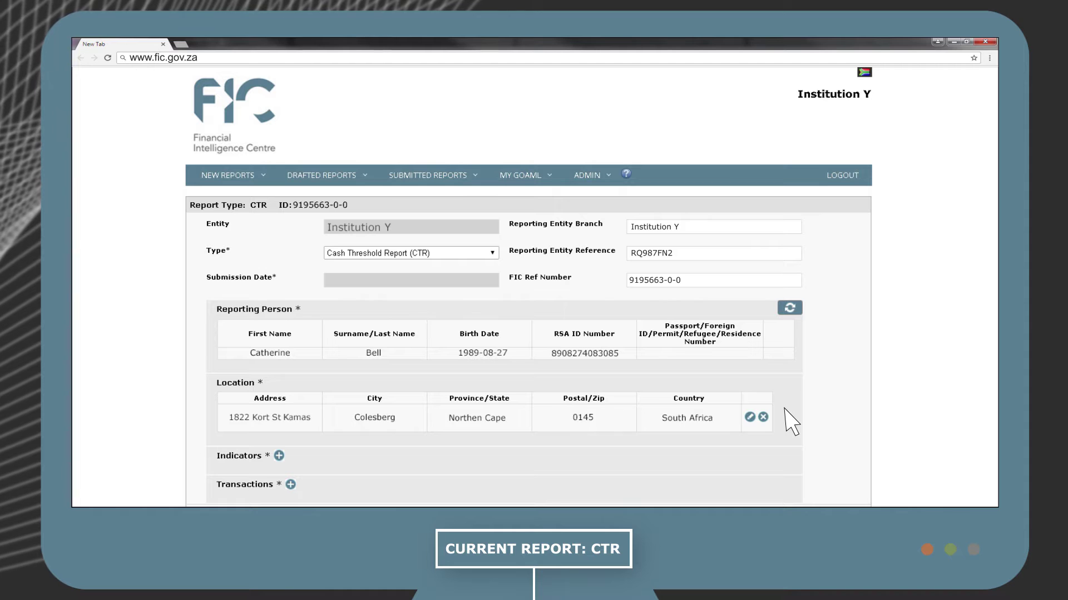
Step: Save CTR report 9195663-0-0 as a draft and check the DRAFTED REPORTS menu
scroll(801, 433, down, 2)
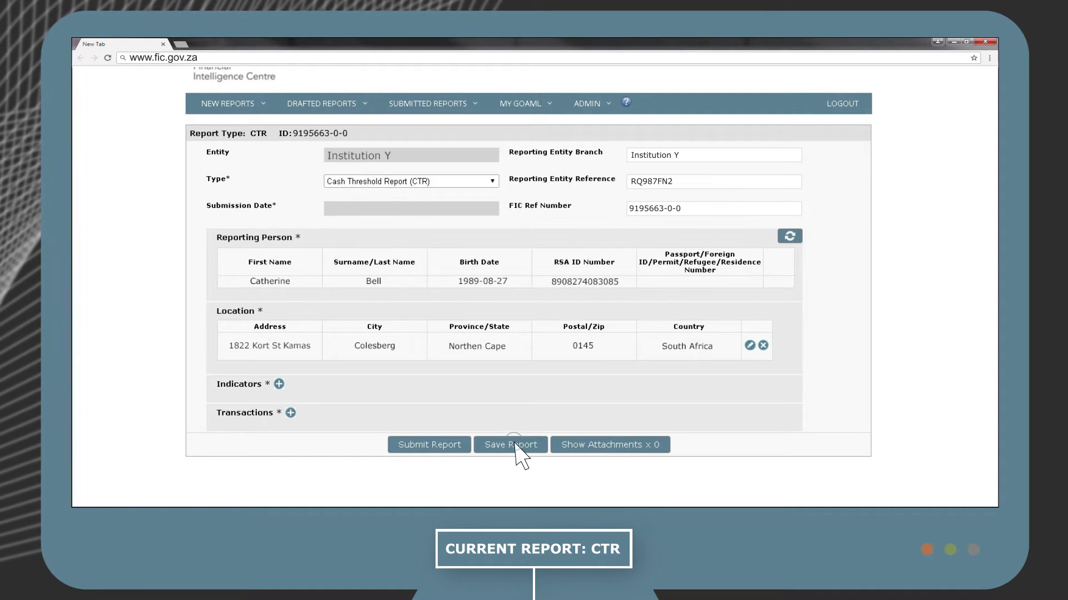
click(514, 448)
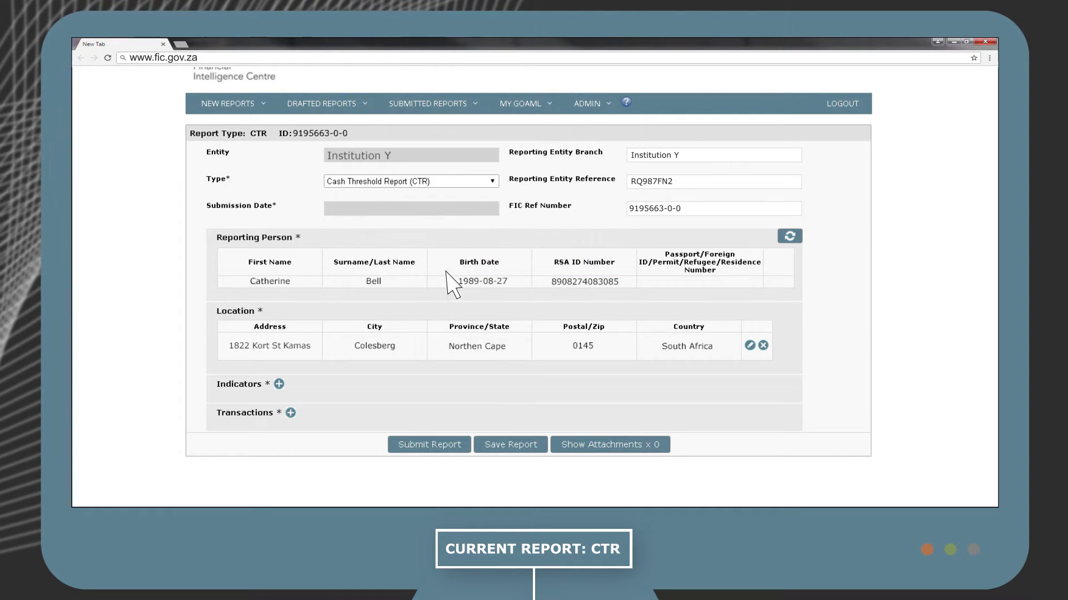
click(364, 102)
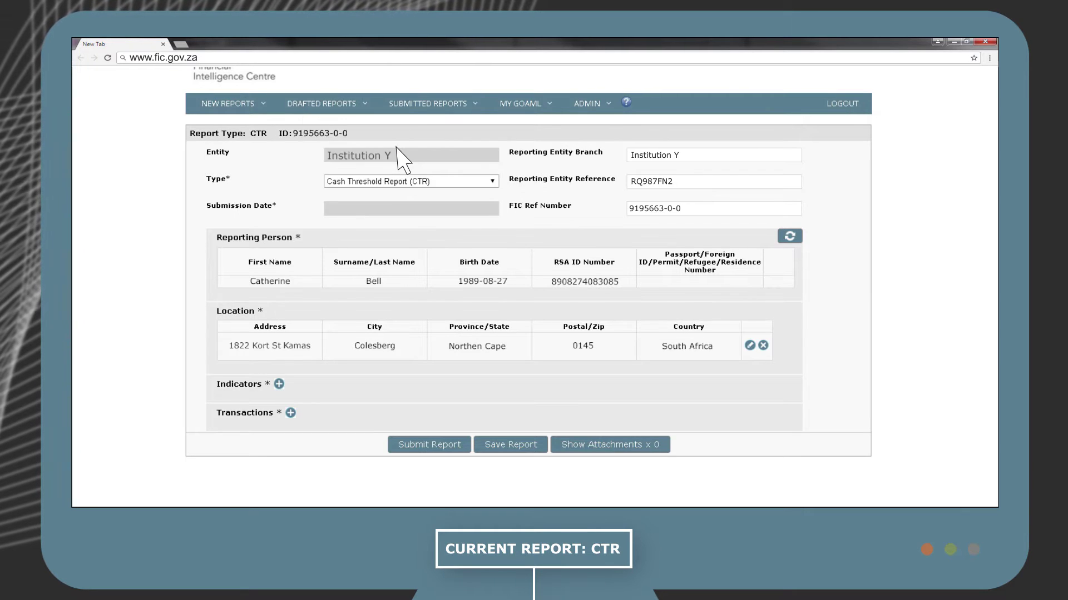
Step: Search the indicators for CTR and add RIND010, the Section 28 Cash Threshold Report indicator
click(280, 384)
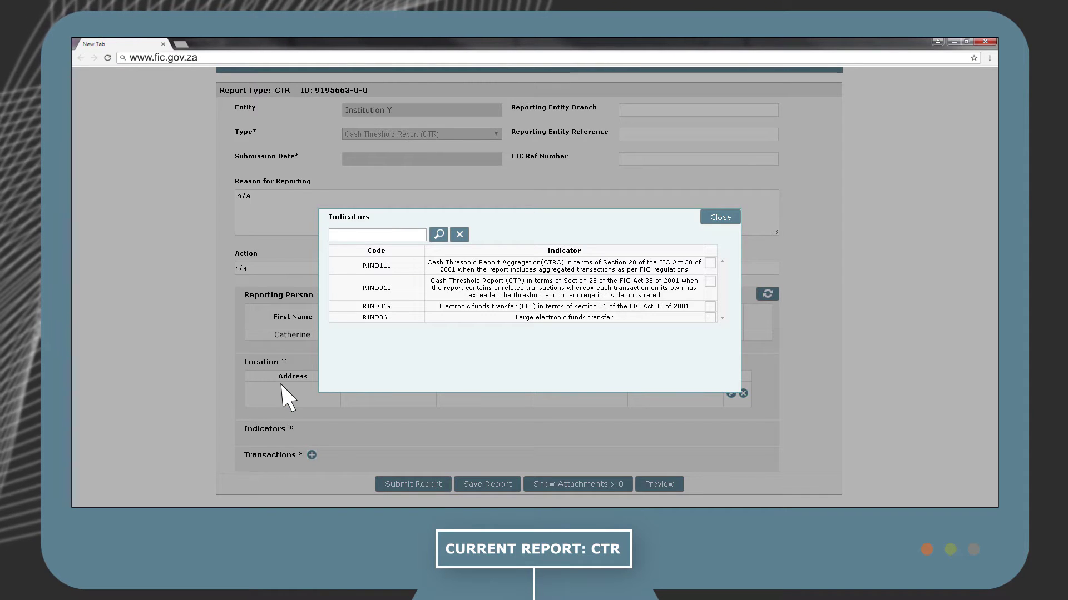
click(367, 234)
text(CTR)
click(439, 234)
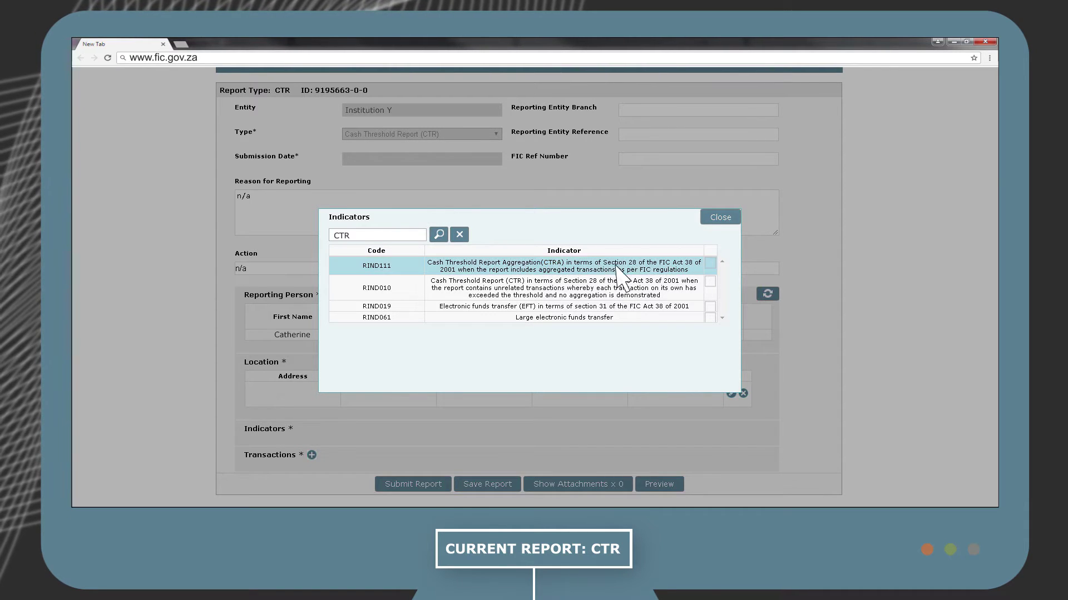
click(710, 282)
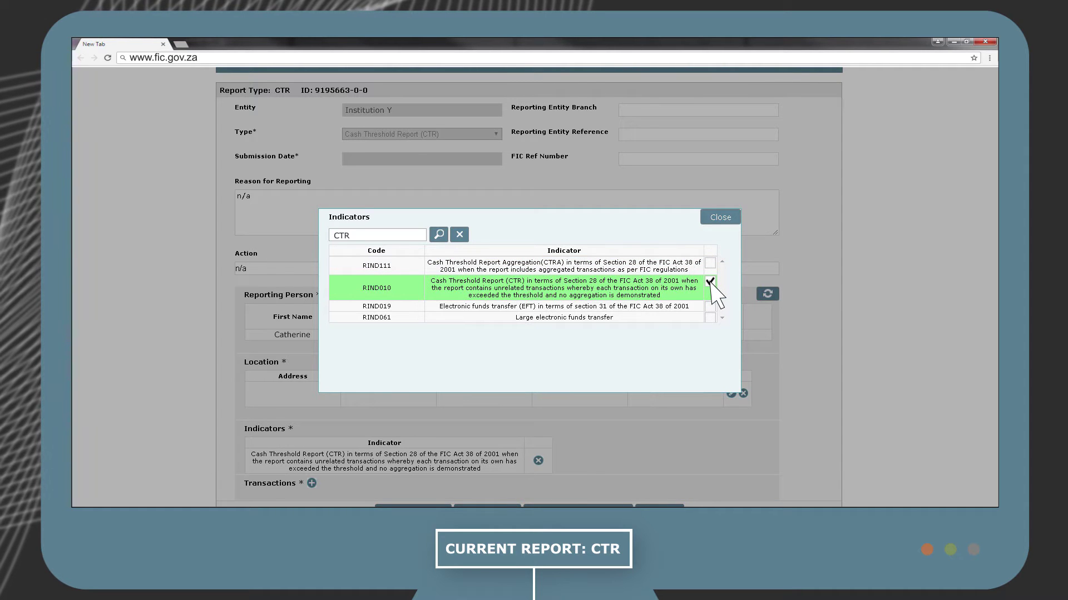
click(721, 217)
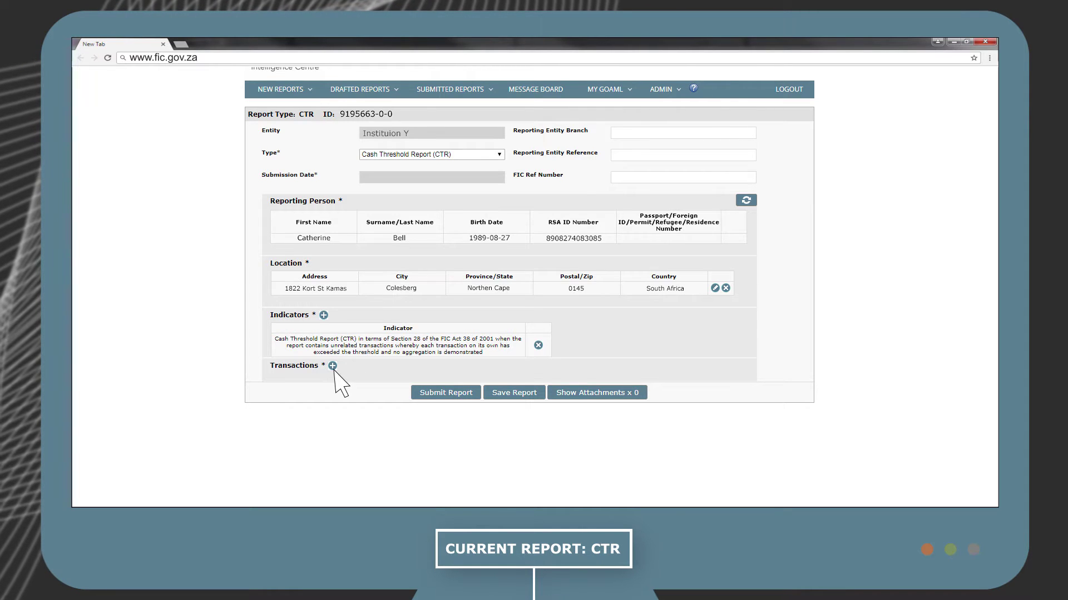
Step: Add a transaction with generated number 7E7-HF897HJK and internal reference DEFME30442
click(332, 366)
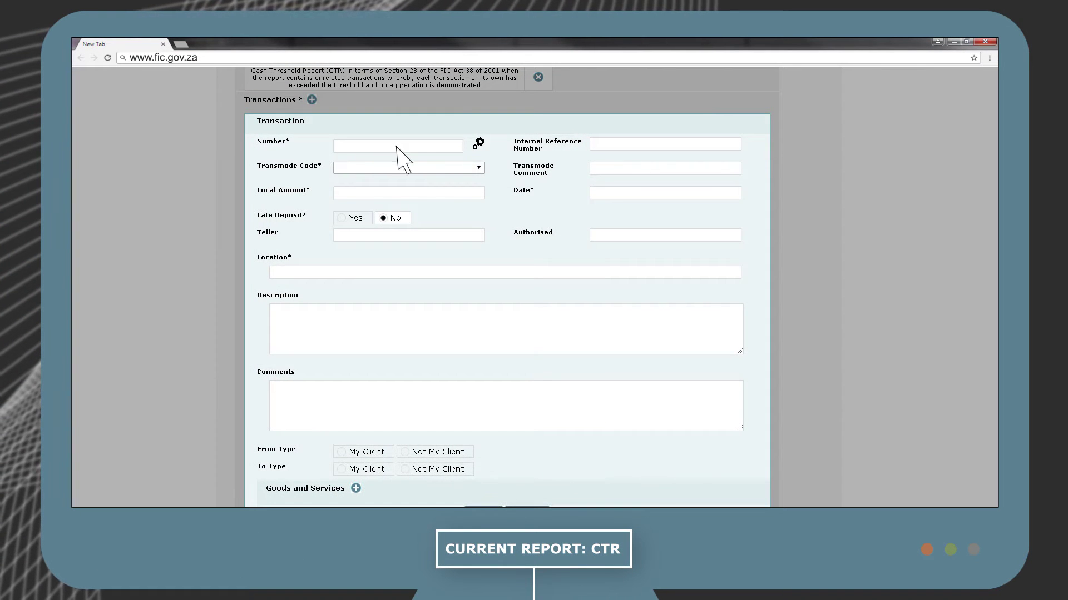
click(479, 143)
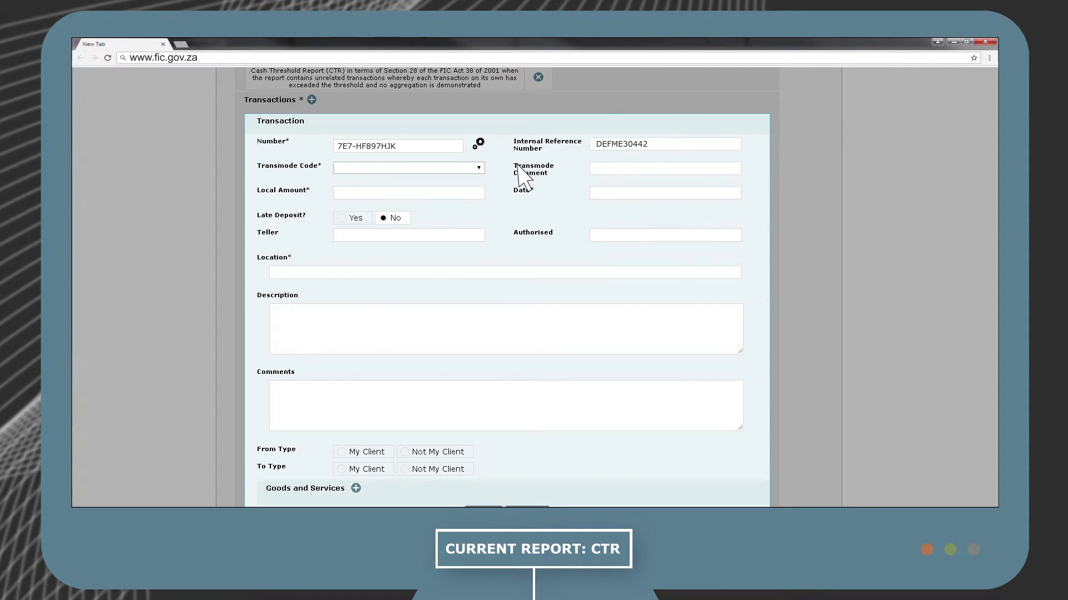
click(478, 168)
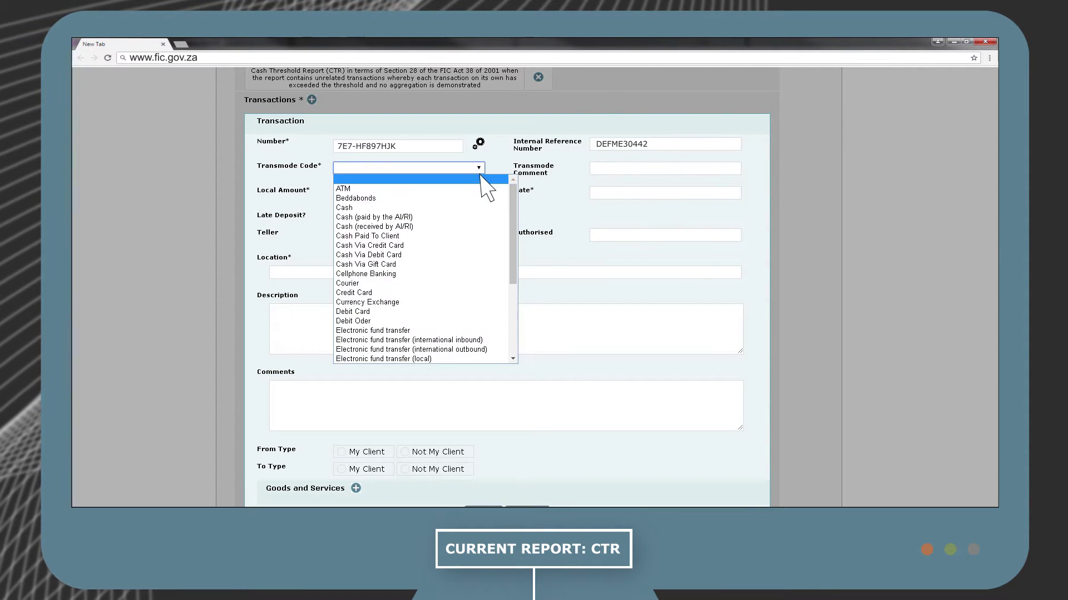
Step: Pick Cash (received by AI/RI) as the transaction's transmode code
click(495, 227)
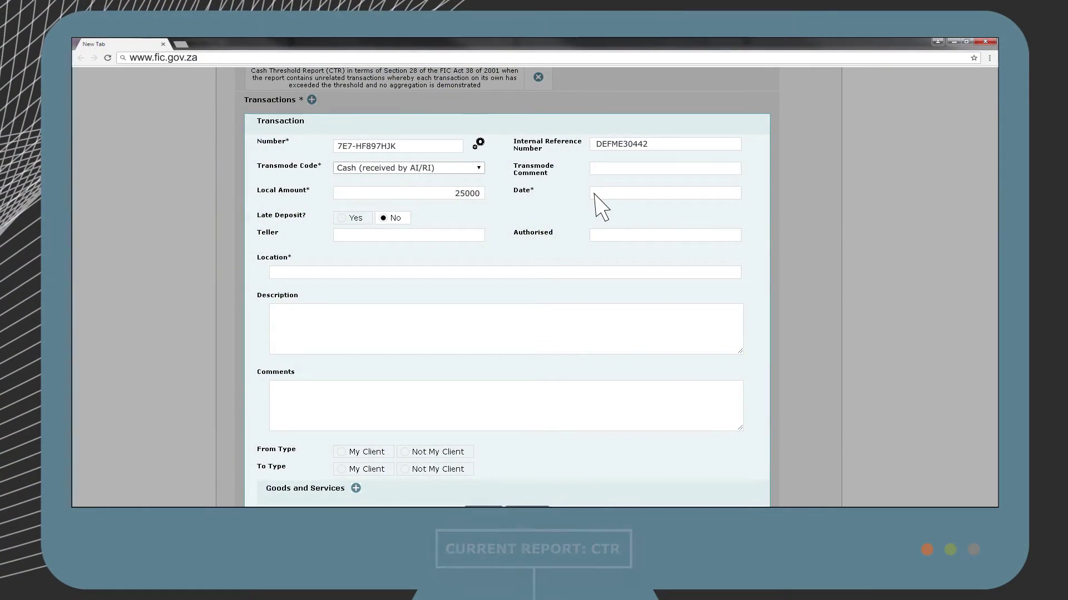
Step: Set the transaction date to 2017/09/12 from the calendar
click(594, 195)
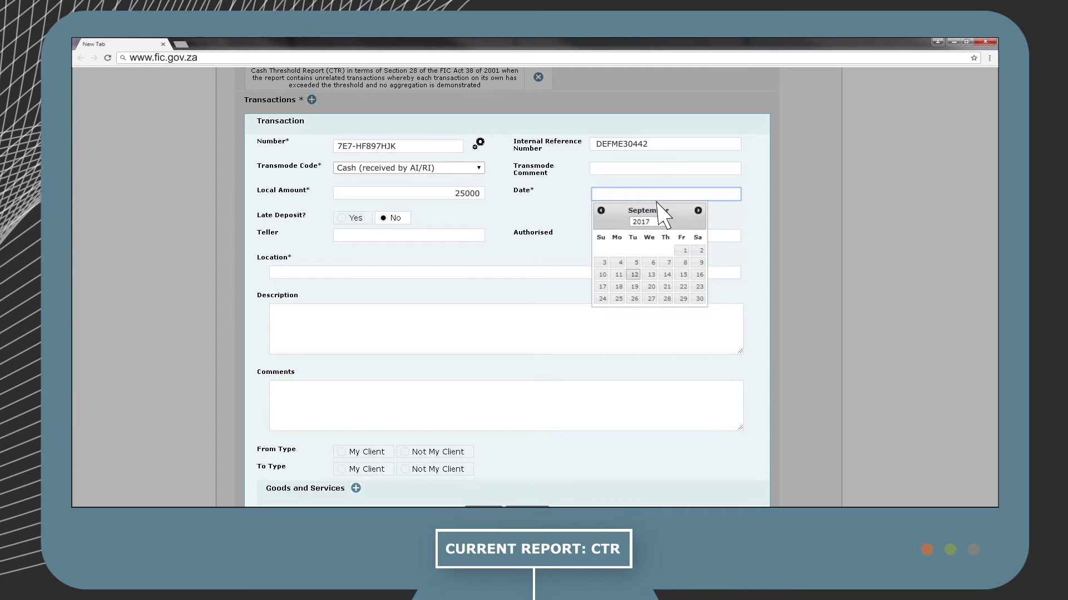
click(635, 274)
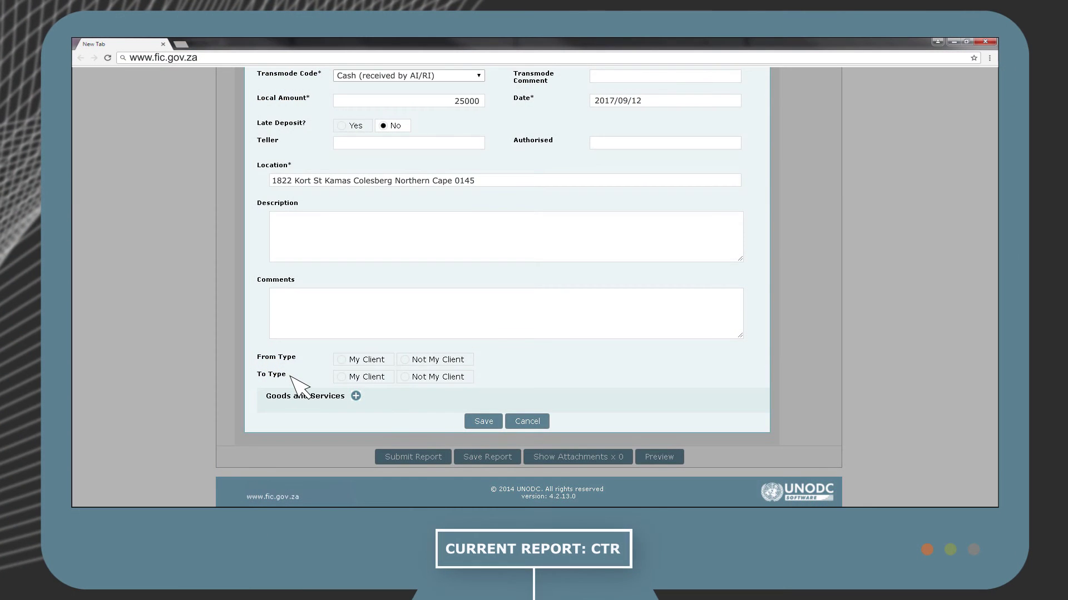
Step: Set the From Type to My Client and bring the From Party details into view
click(351, 360)
scroll(361, 367, down, 2)
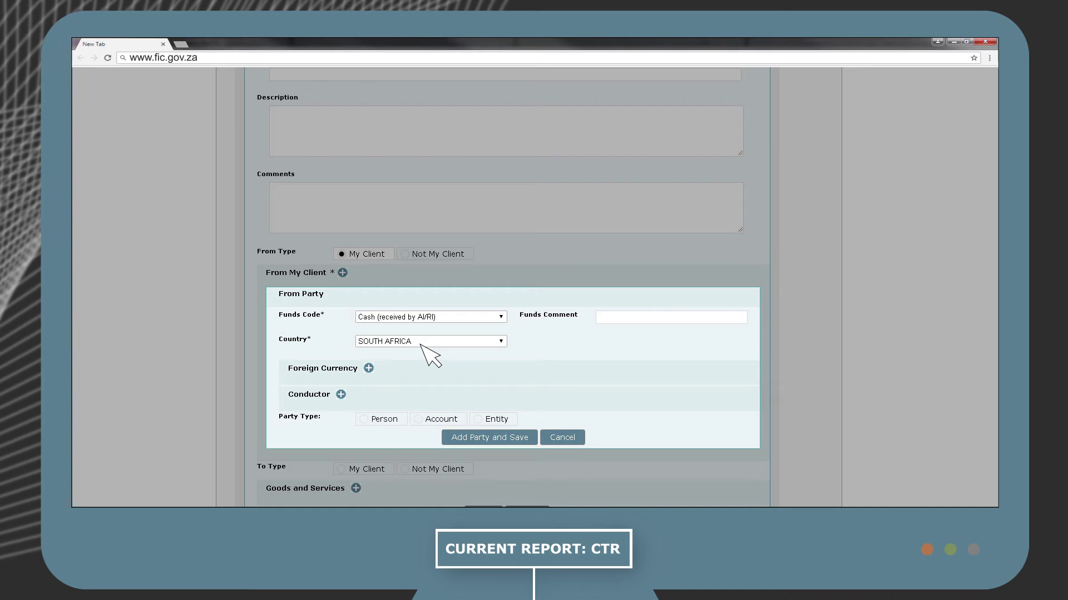
click(369, 368)
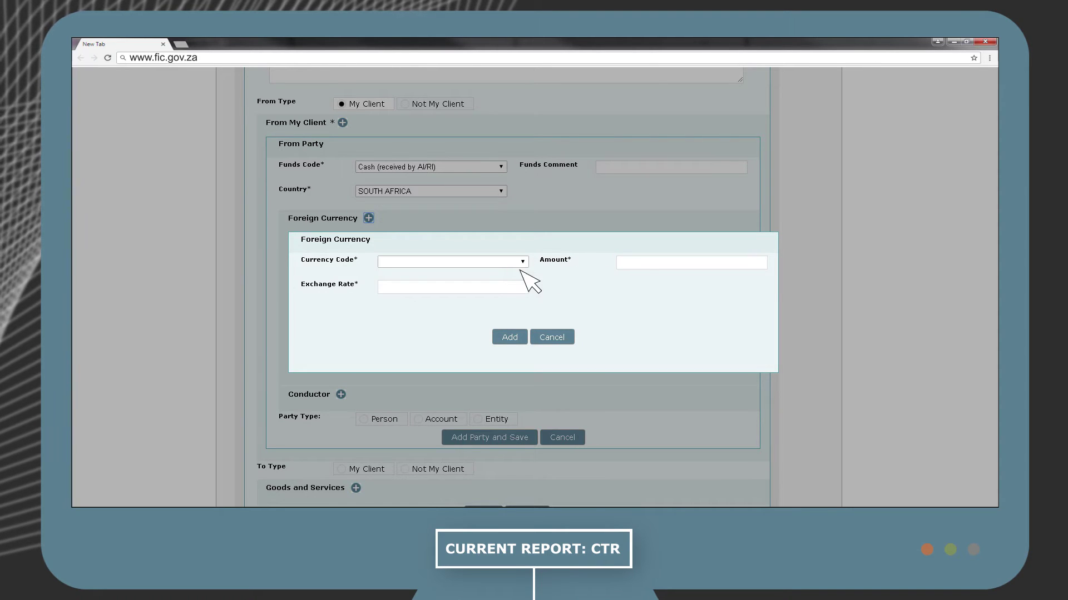
click(560, 340)
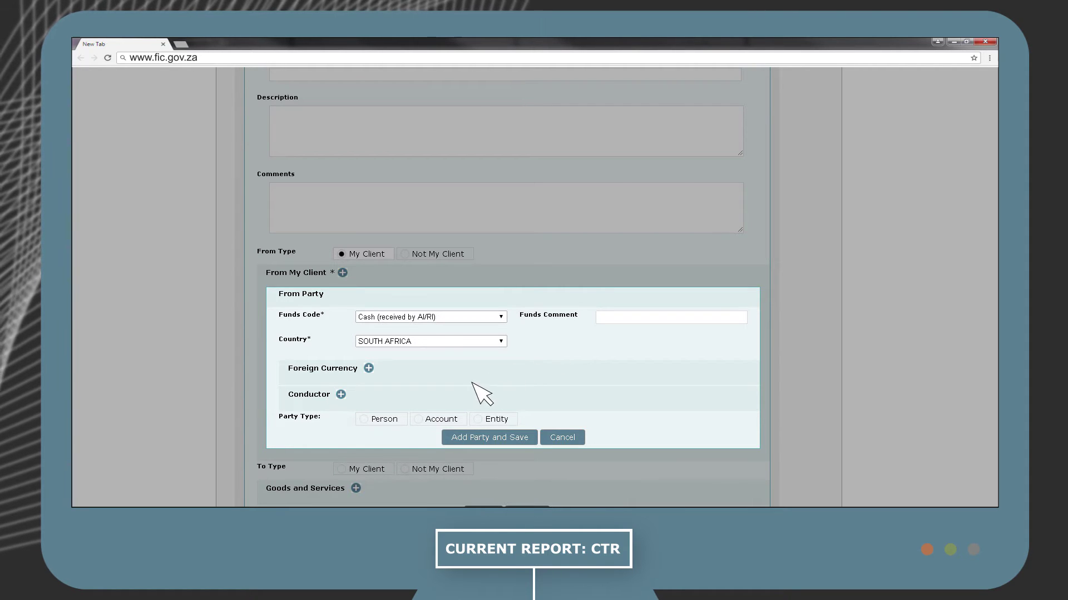
click(340, 394)
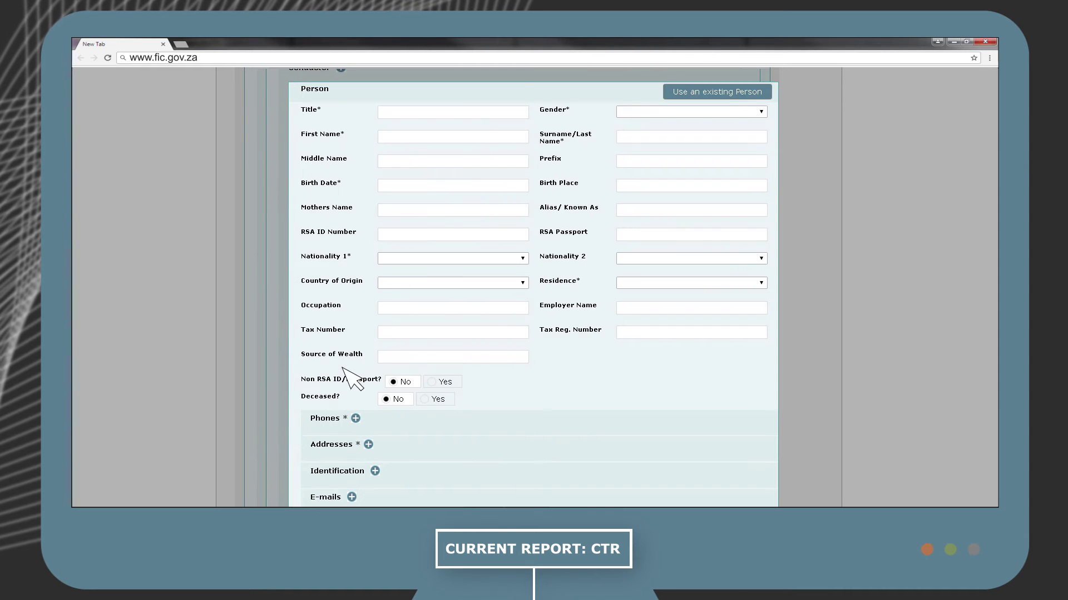
scroll(500, 210, down, 3)
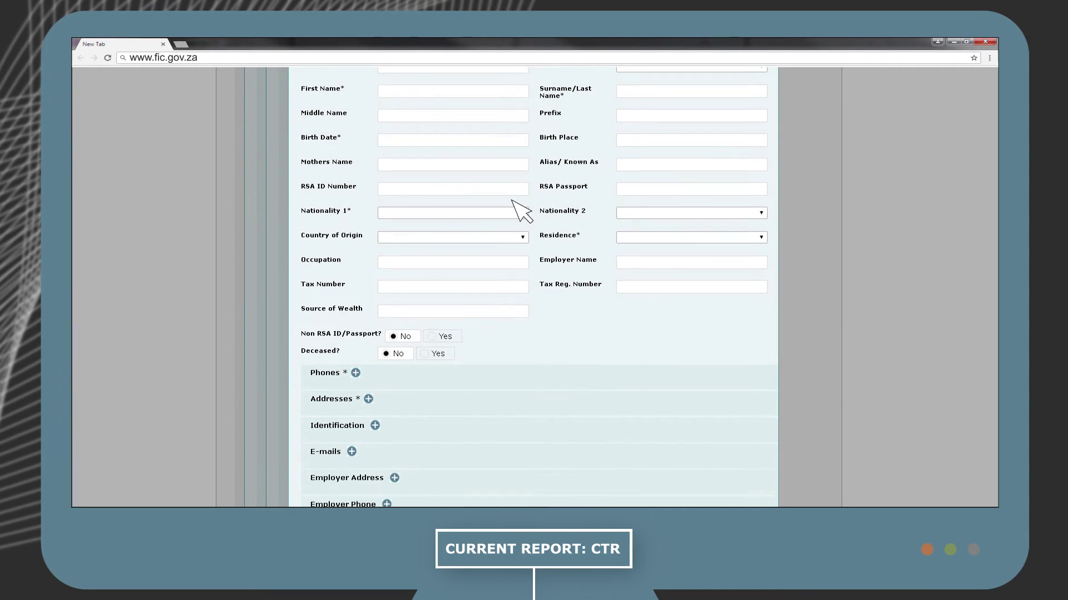
click(556, 497)
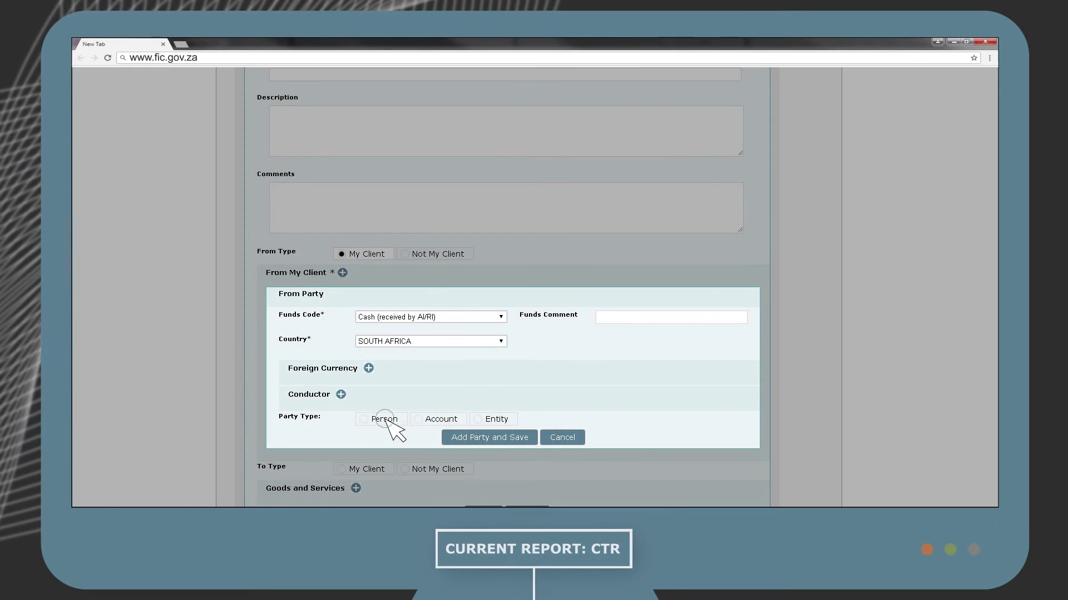
Step: Change the from party's type from Person to Entity, bringing up the empty entity form
click(383, 419)
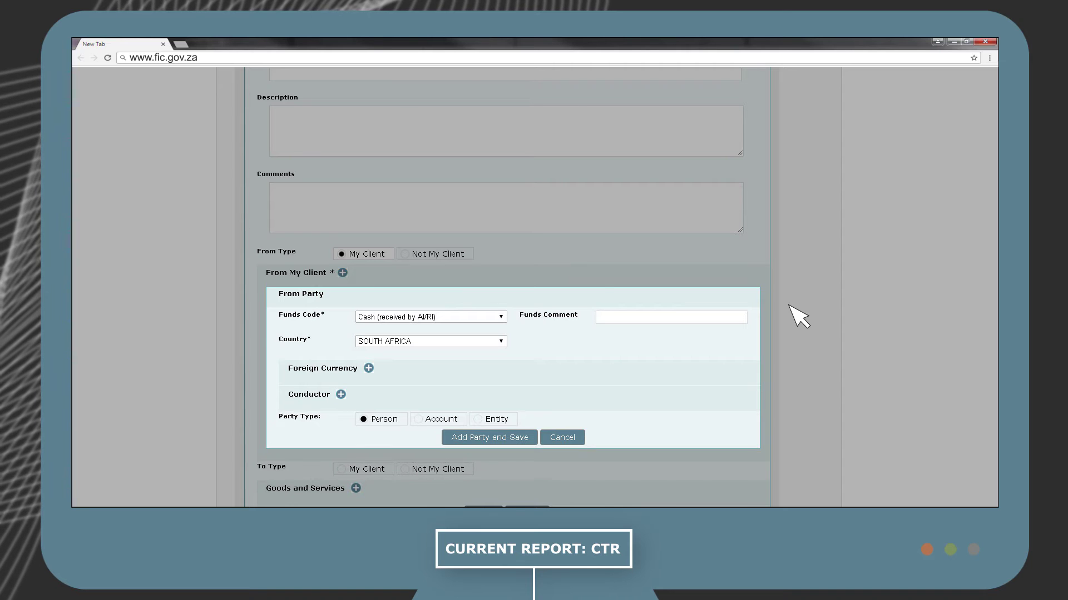
click(496, 420)
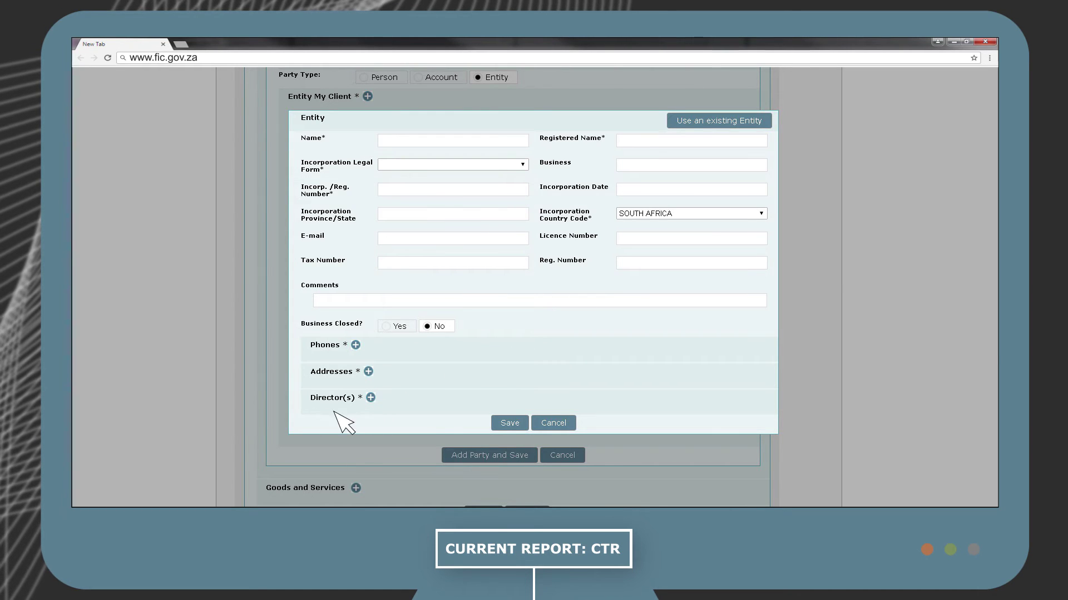
Step: Discard the entity form and save the person client as the transaction's from party
click(551, 423)
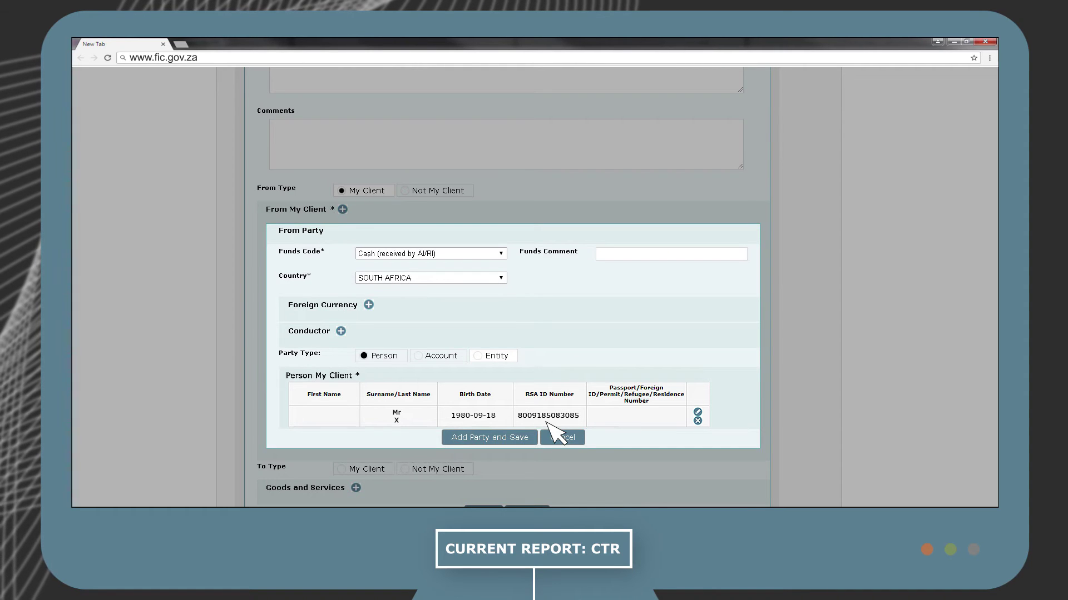
click(510, 441)
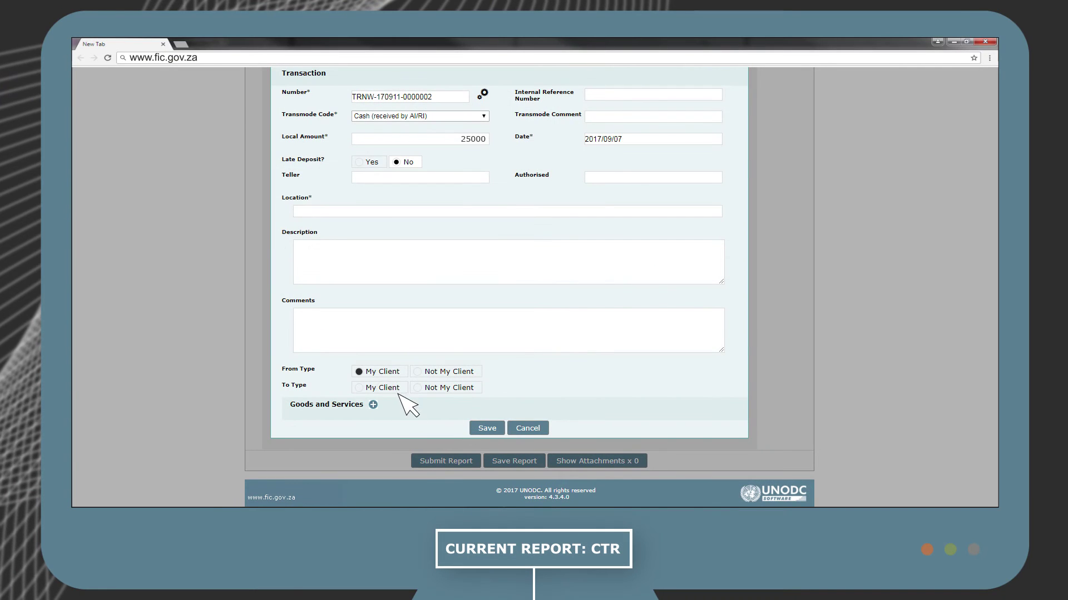
Step: Set the to party as My Client with party type Entity
click(361, 387)
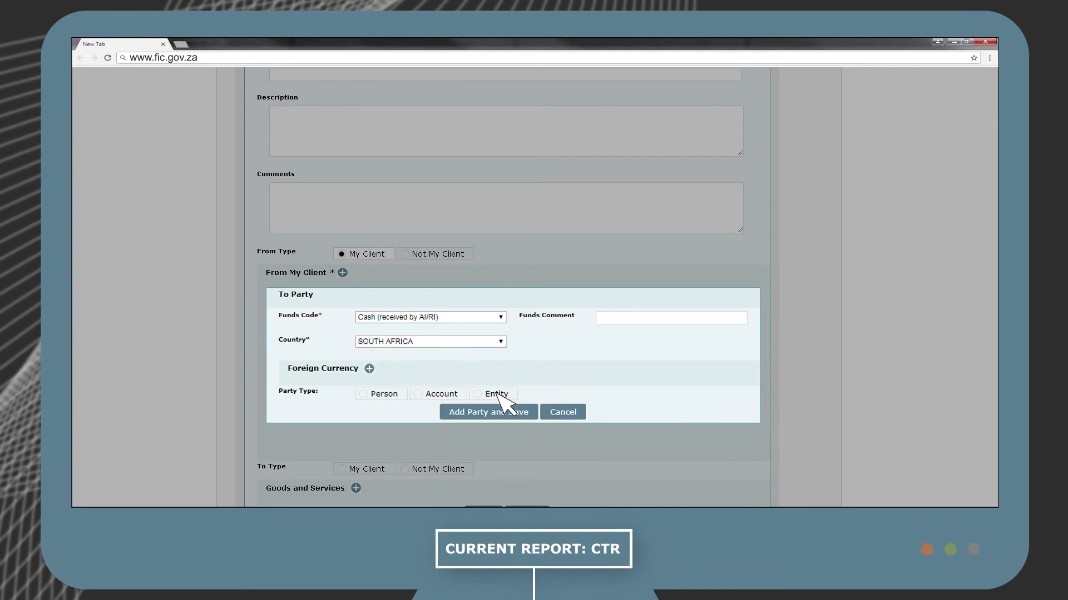
click(497, 394)
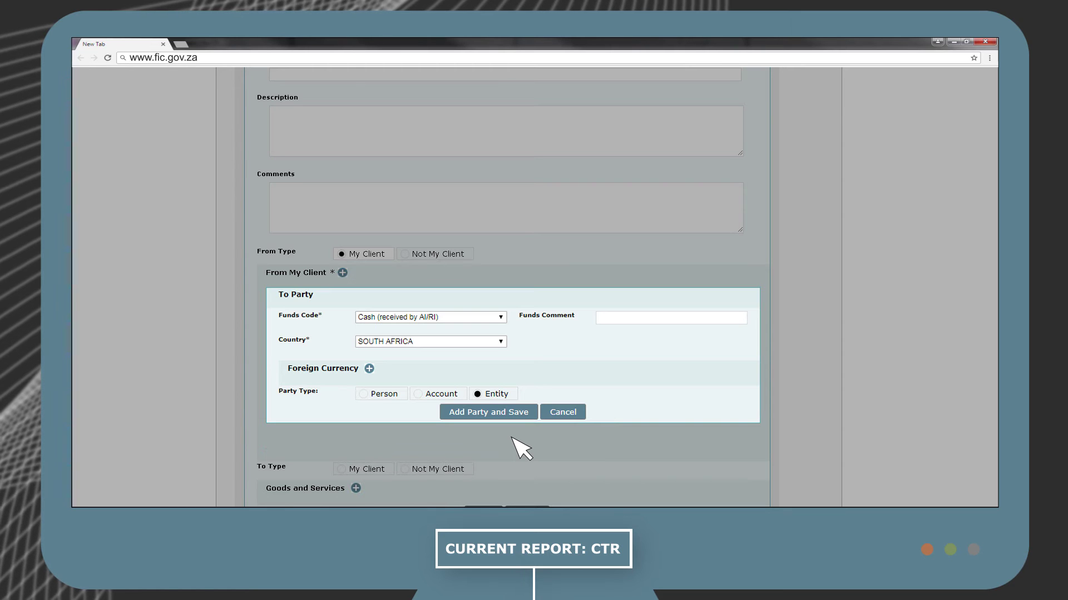
Step: Try an Account to party with Swift bank code, then discard it and keep entity Institution Y
click(419, 394)
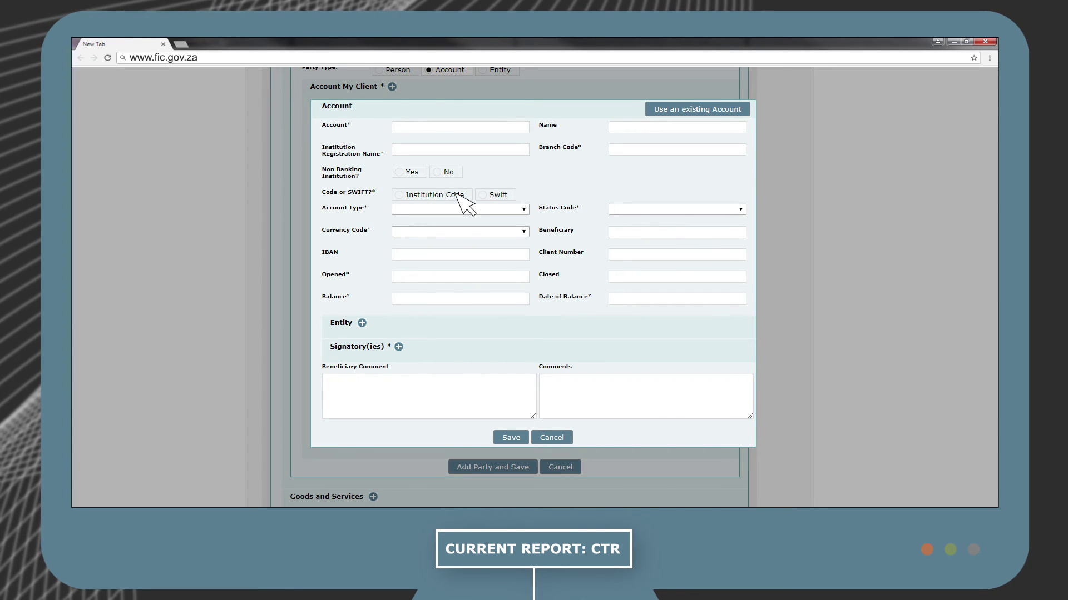
click(497, 195)
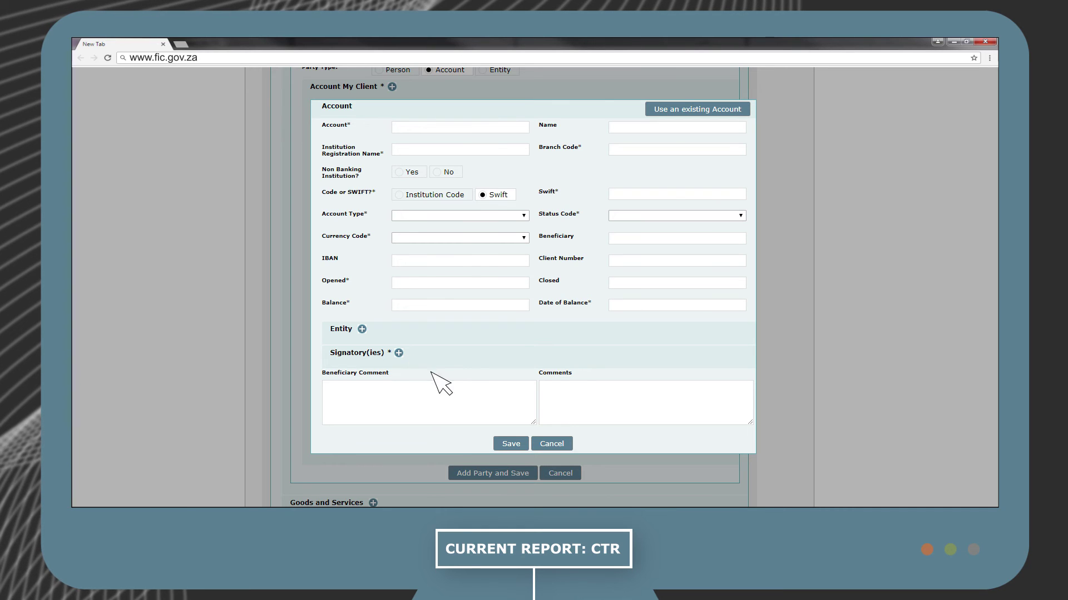
click(551, 442)
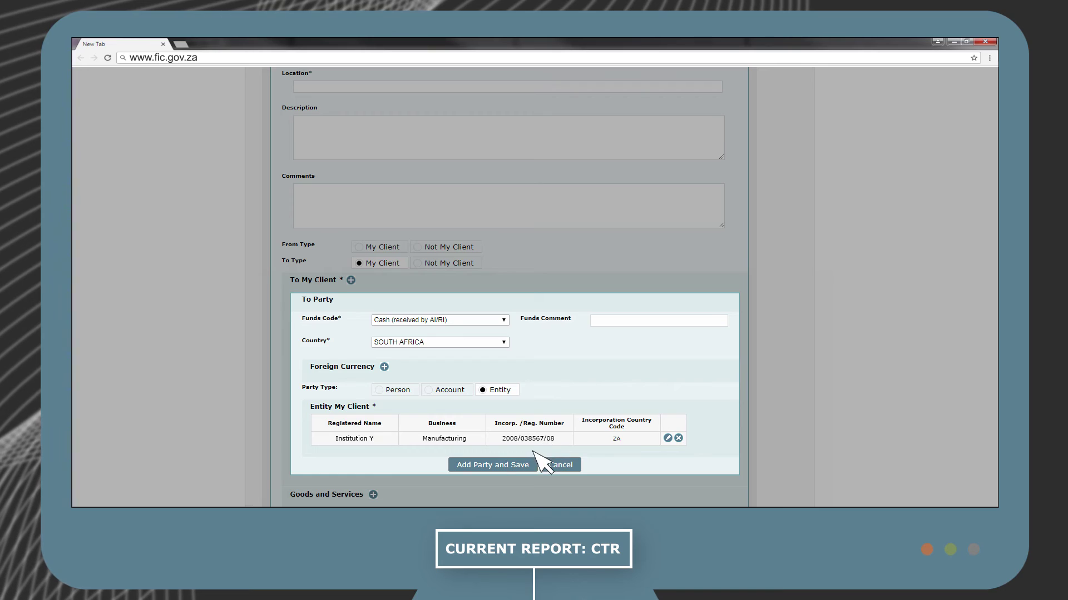
Step: Save Institution Y as the transaction's to party
click(509, 466)
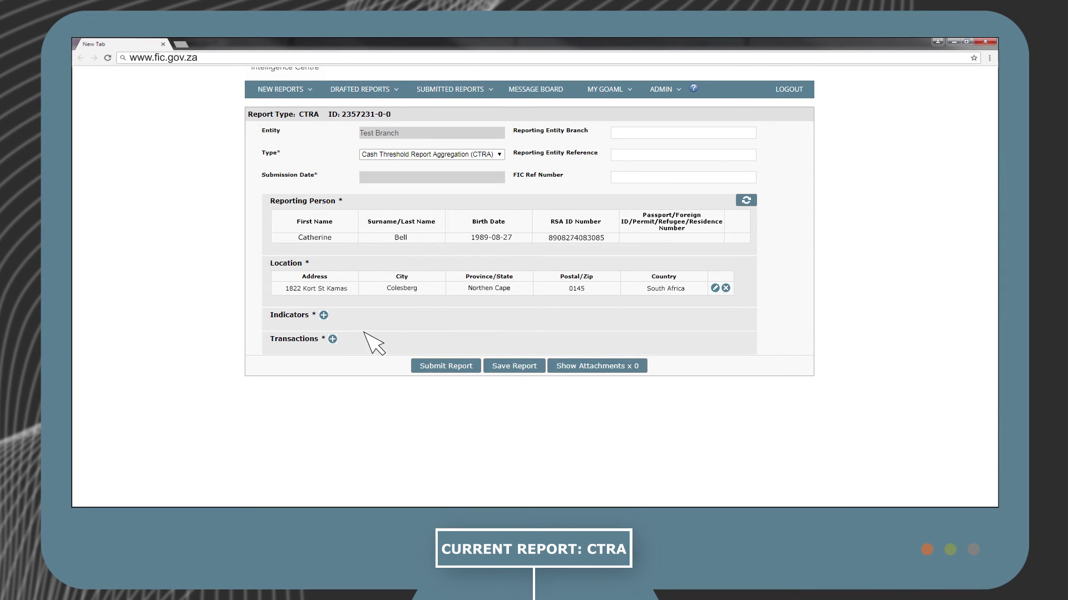
Step: Add and save a 10000 cash transaction dated 2017/09/08, then start a second transaction
click(332, 340)
click(493, 433)
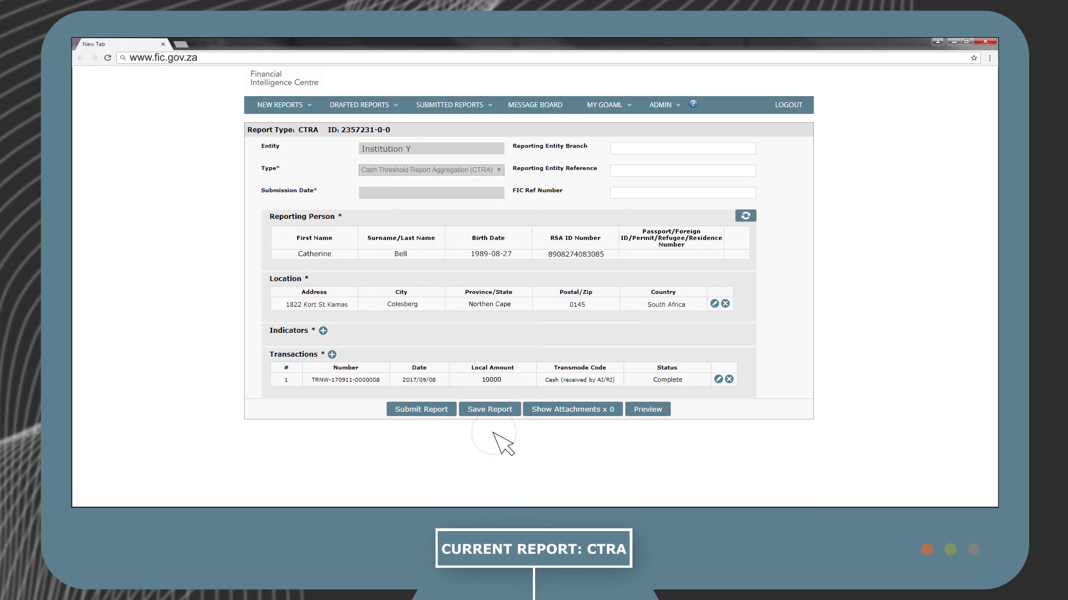
click(332, 355)
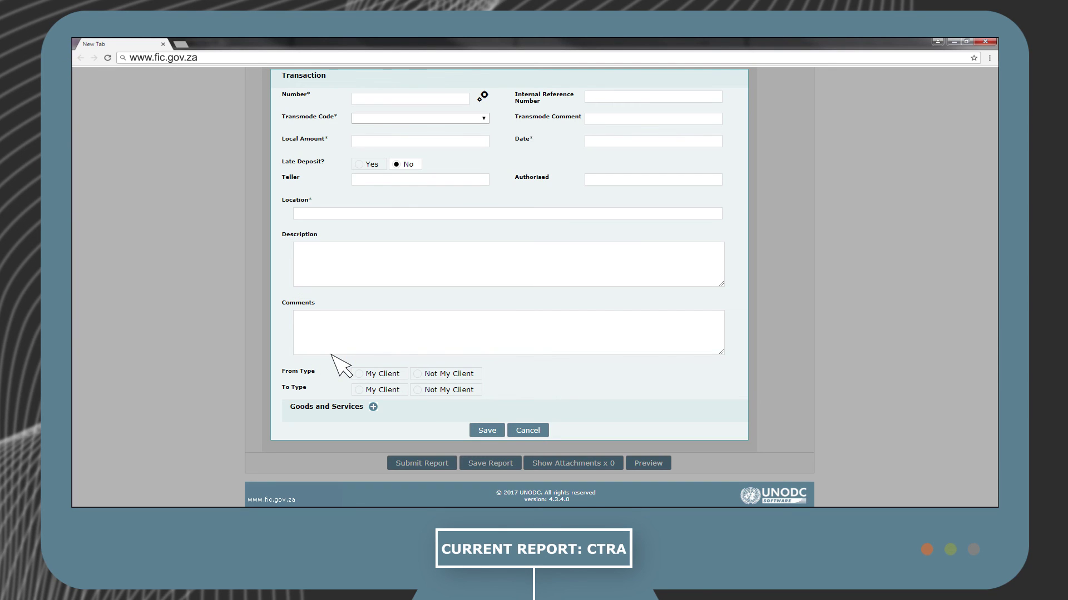
Step: Save a goods-and-services item and the second 15000 cash transaction dated 2017/09/08
click(373, 407)
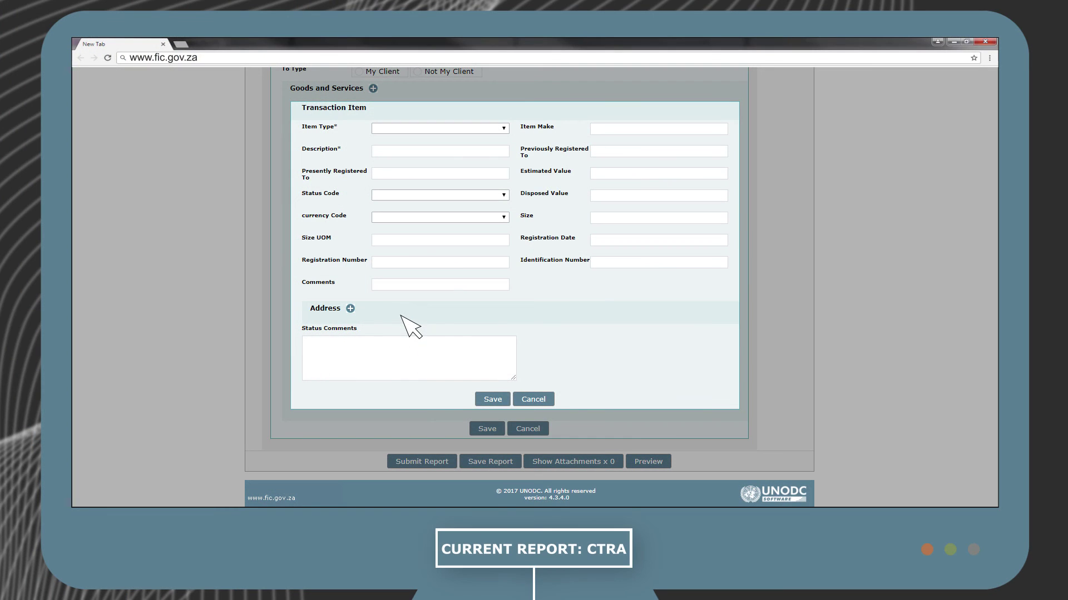
click(490, 399)
click(488, 430)
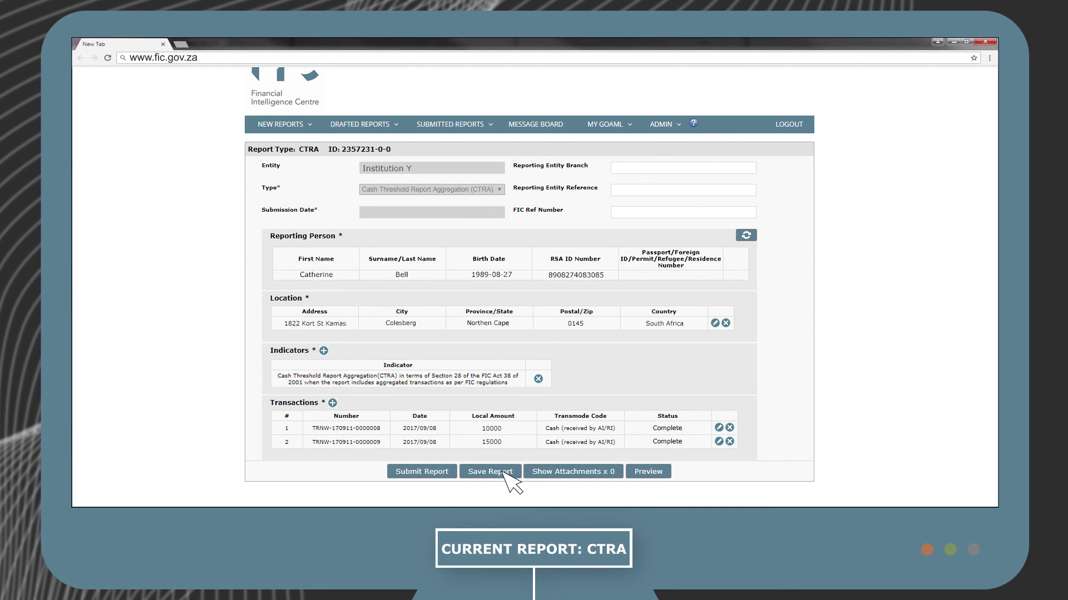
Step: Confirm there are no attachments, save CTRA report 2357231-0-0, and scroll through its preview
click(580, 471)
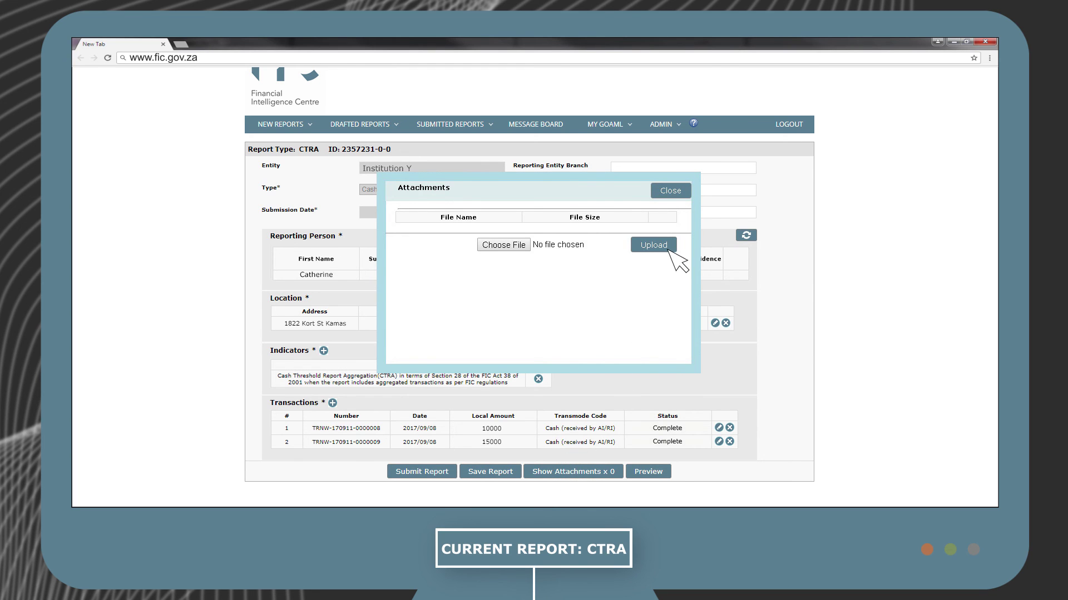
click(671, 191)
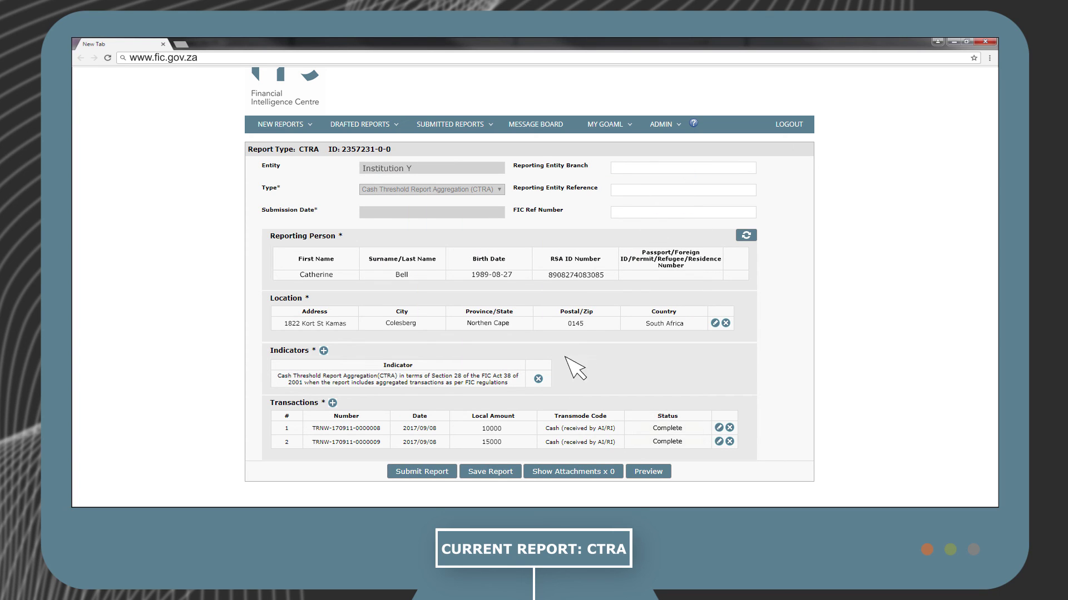
click(494, 474)
click(649, 474)
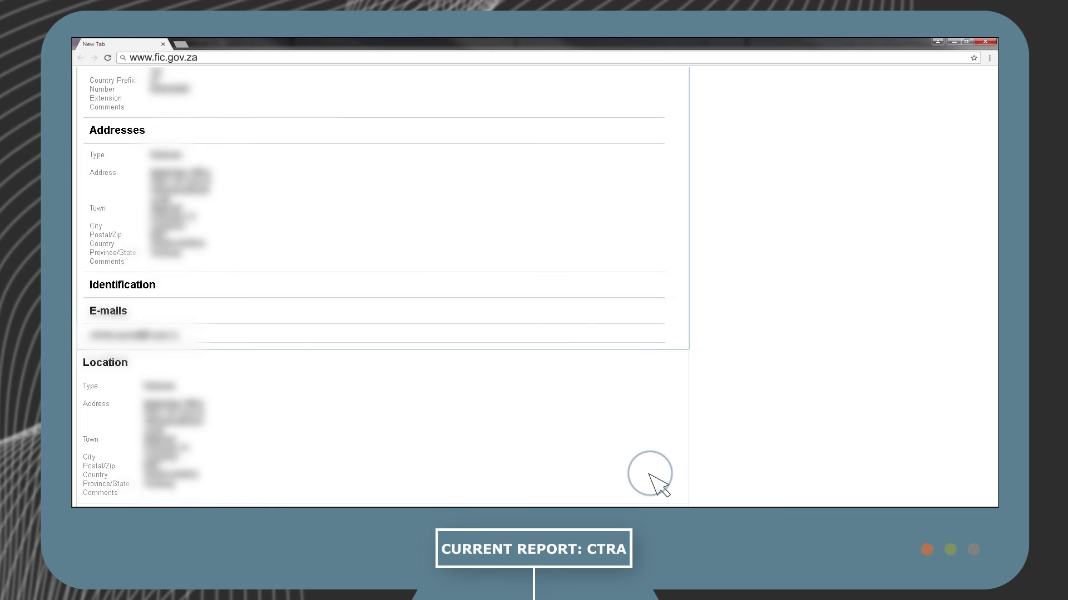
scroll(659, 485, down, 3)
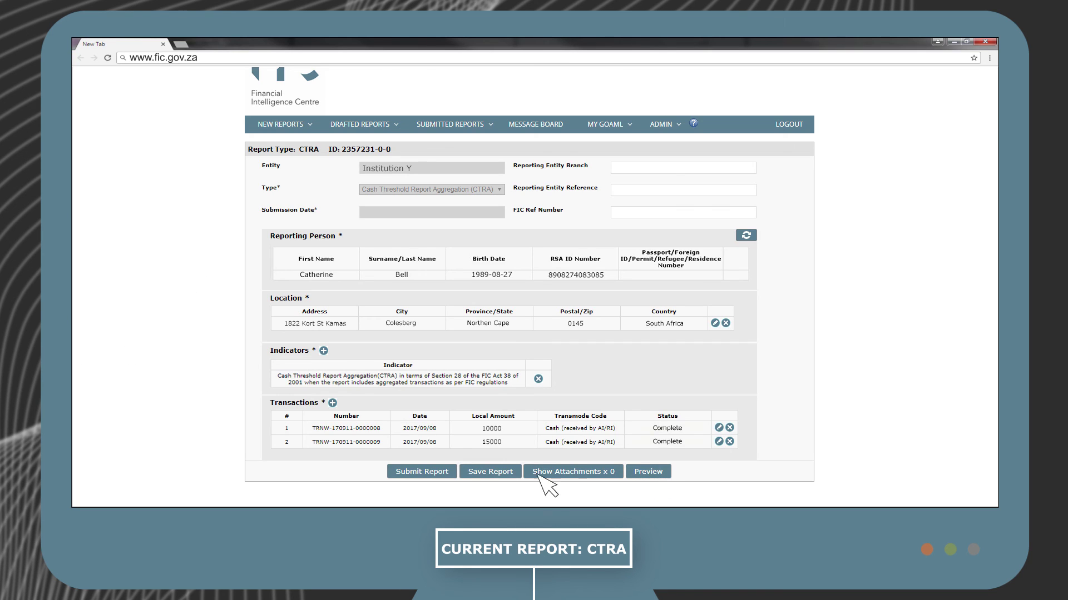
click(443, 475)
click(396, 127)
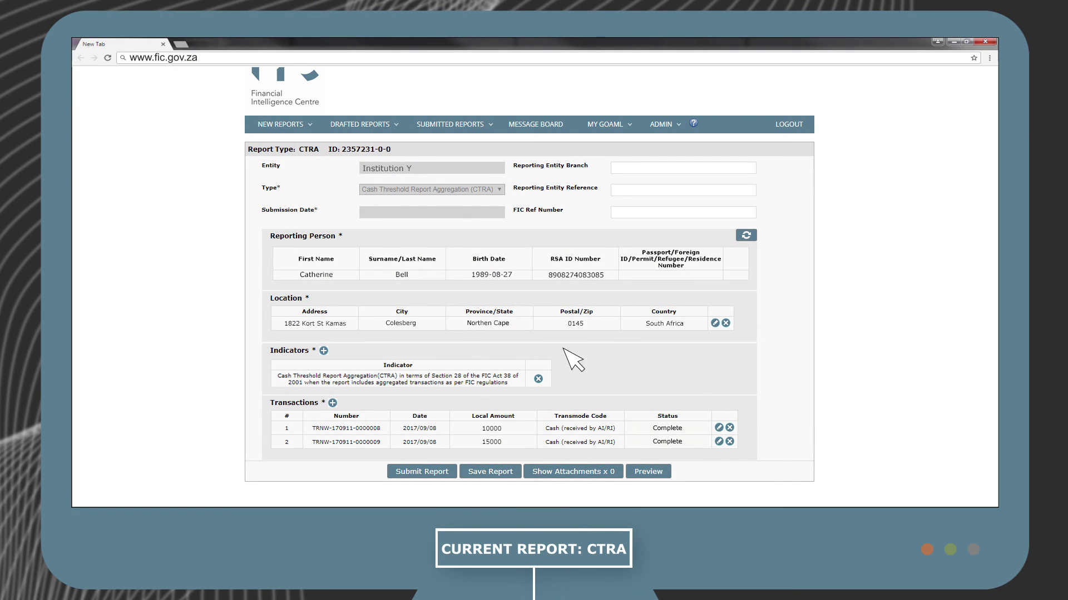
Step: Go to the Message Board and view its empty Inbox
click(553, 131)
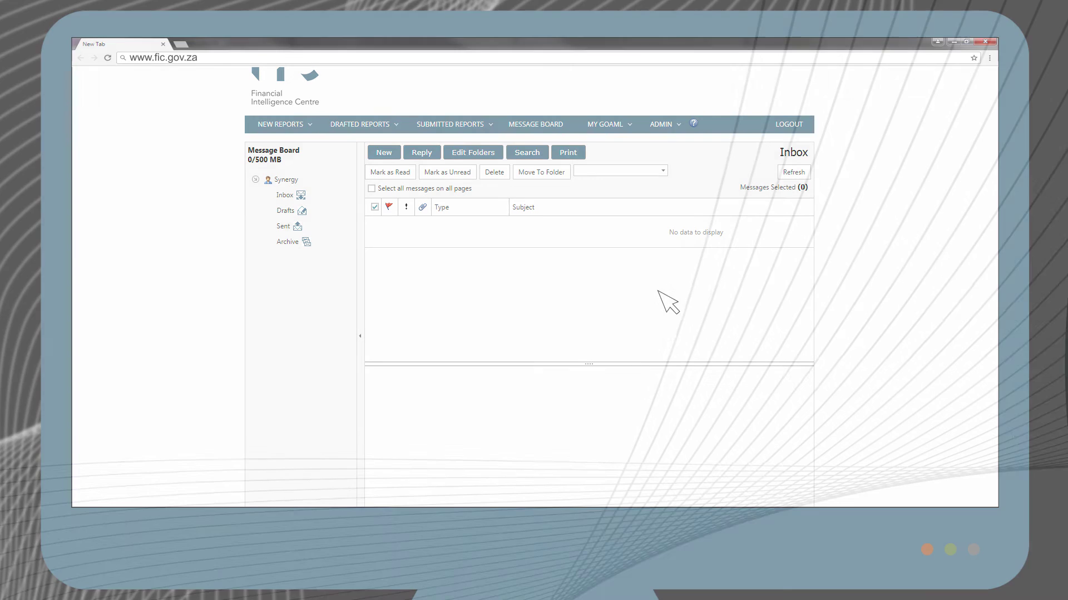